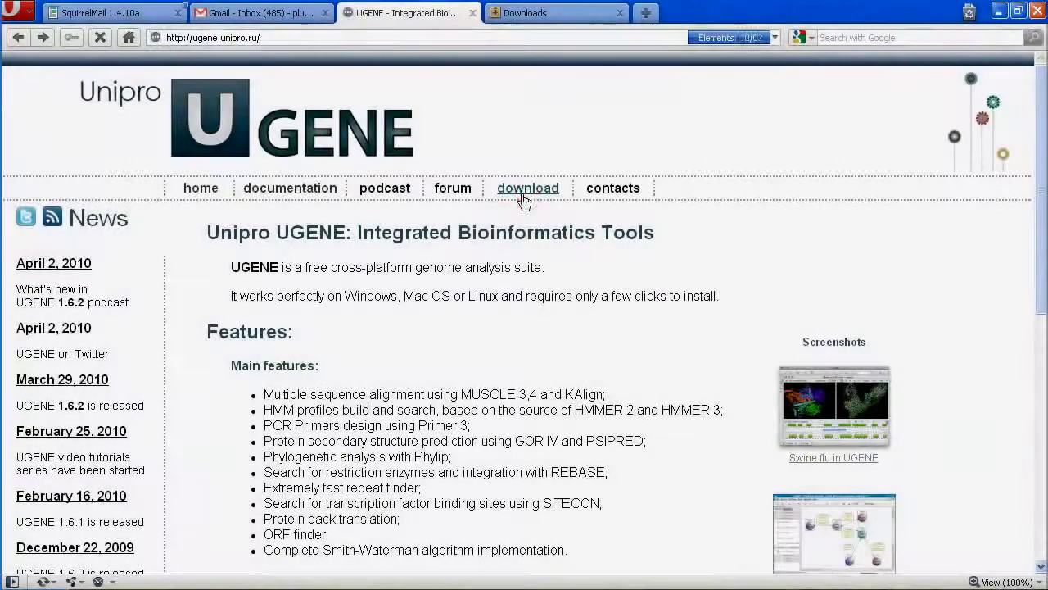
Tour the UGENE website's download page and Windows installer, and rotate the 3D protein model
click(523, 193)
click(877, 446)
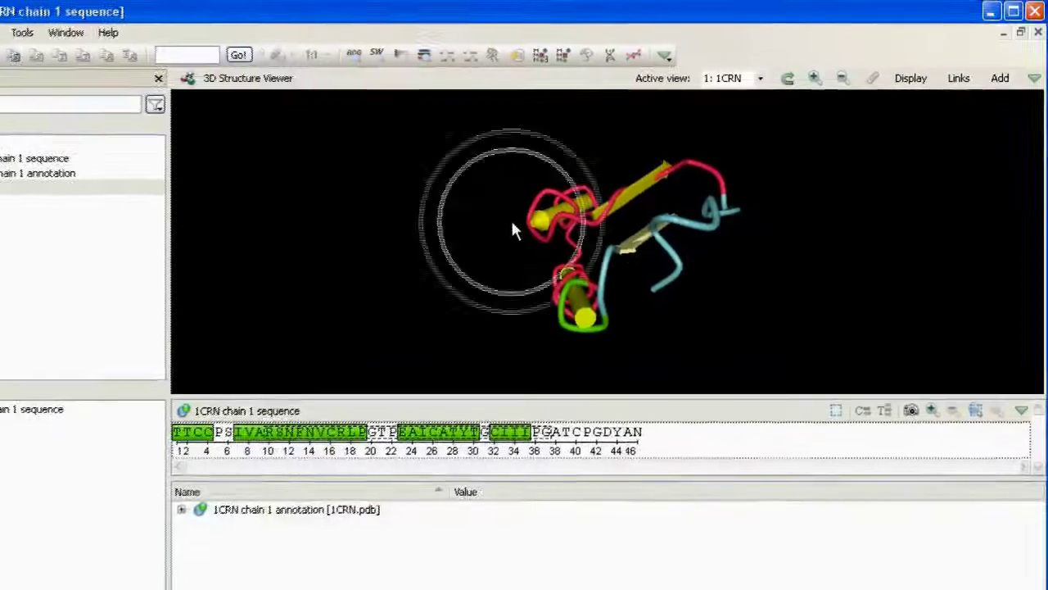
drag(511, 230, 464, 182)
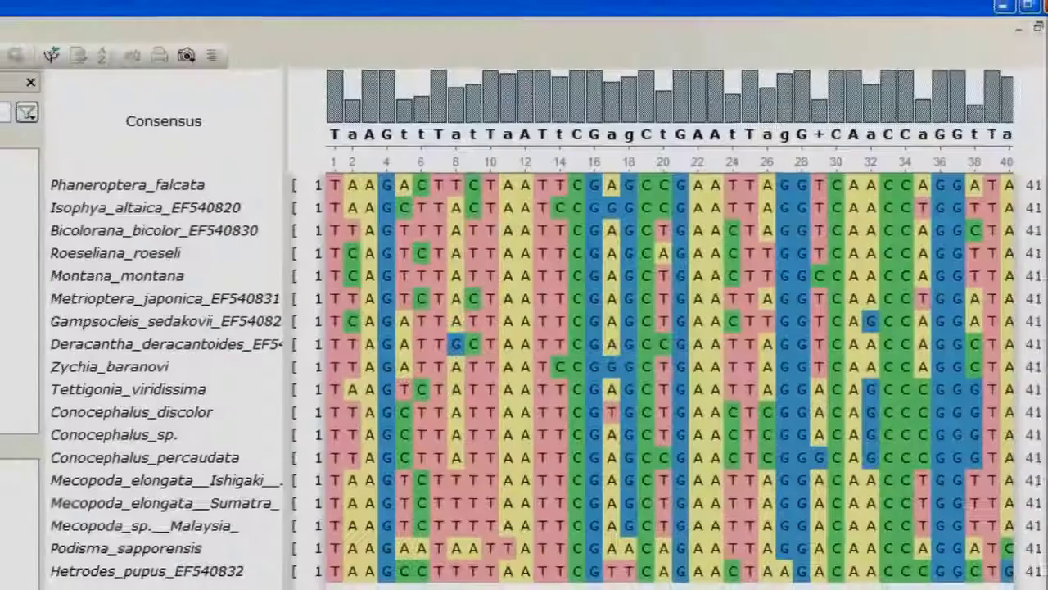
scroll(354, 428, right, 8)
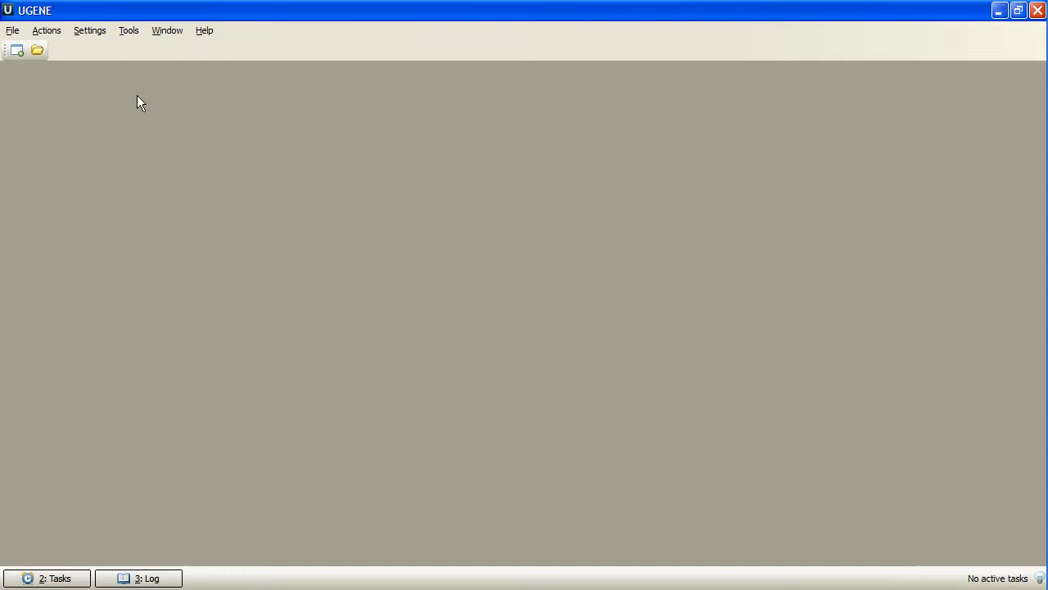
Open the sample file samples/FASTA/human_T1.fa in the sequence view
click(37, 50)
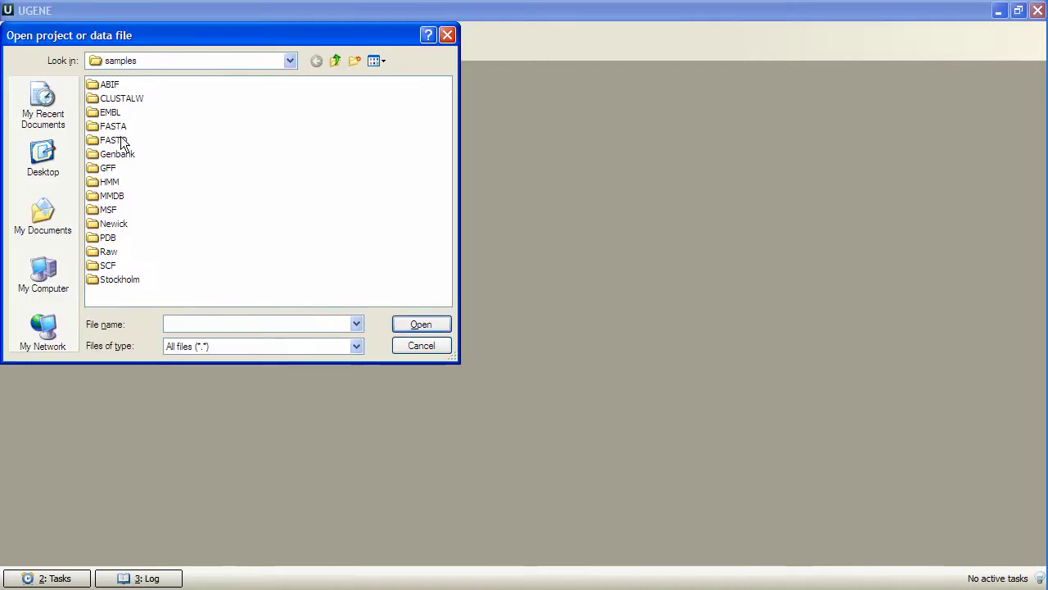
click(111, 126)
click(414, 325)
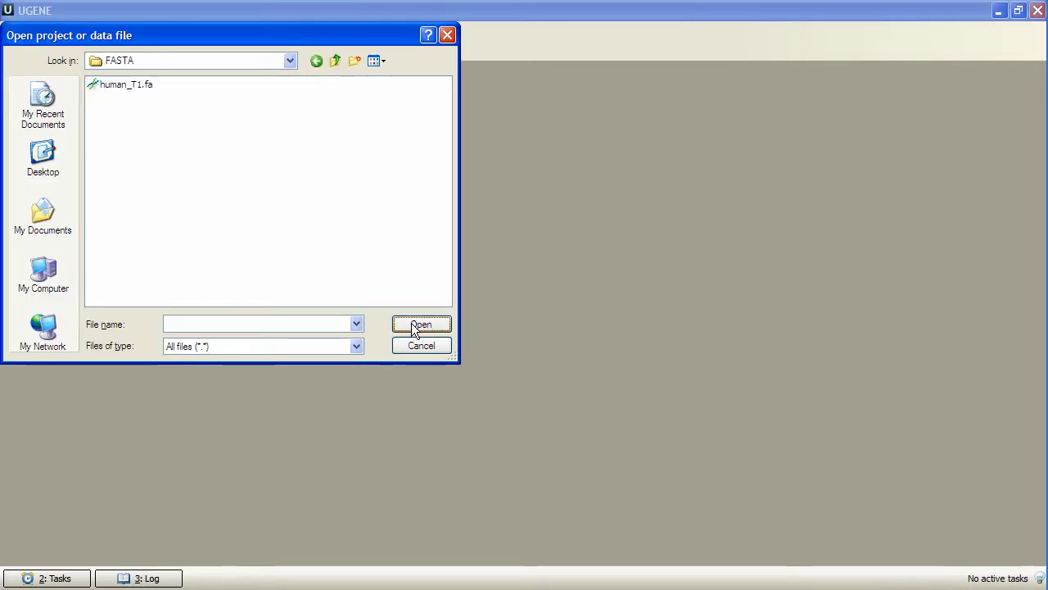
click(130, 84)
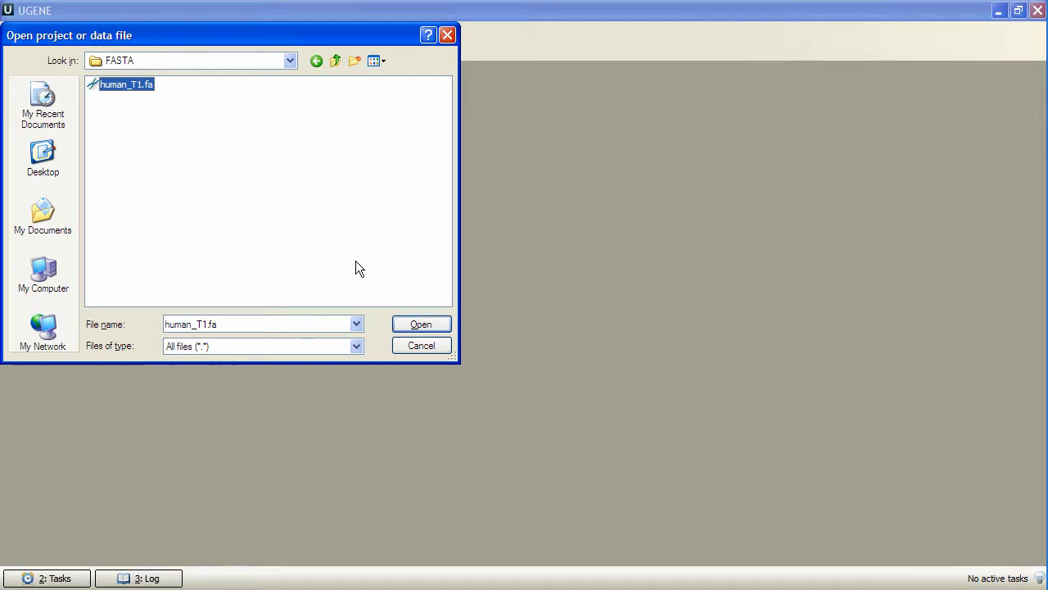
click(414, 324)
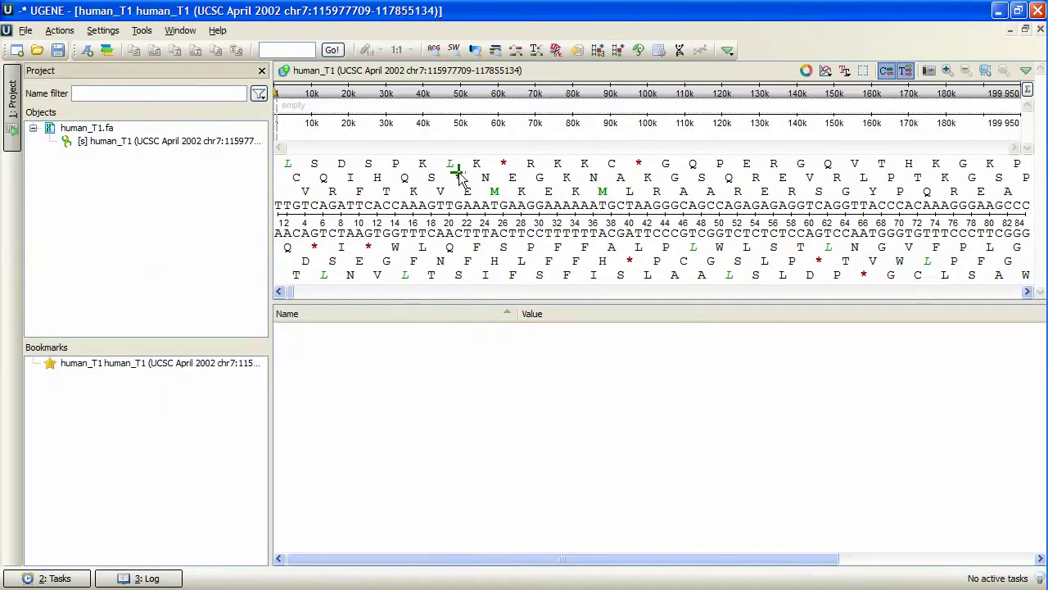
Start a TFBS weight matrix search on human_T1 from the sequence's Analyse context menu
right_click(458, 172)
mouse_move(547, 299)
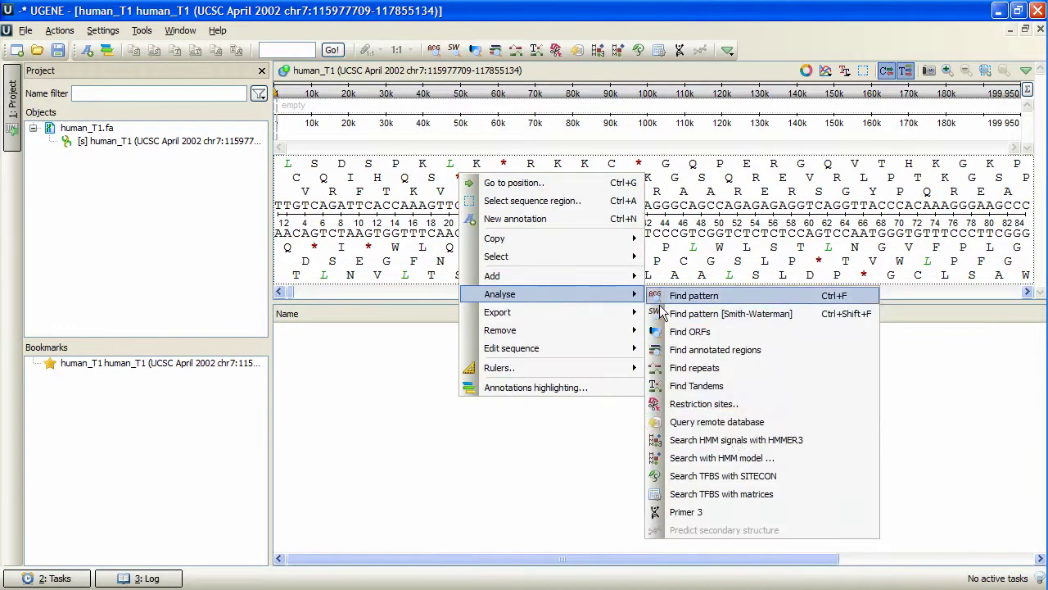
click(822, 493)
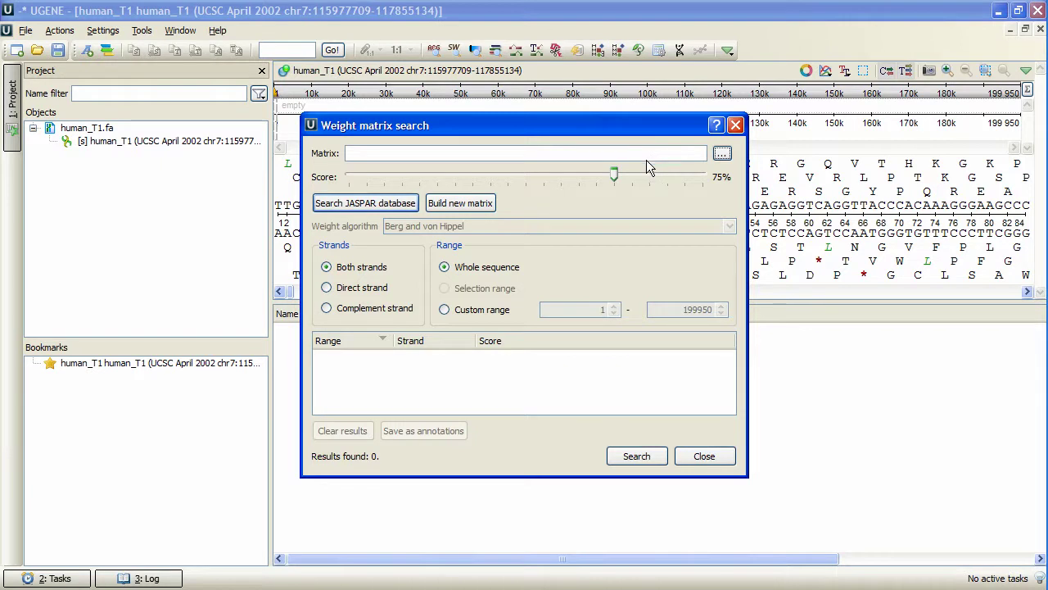
click(612, 173)
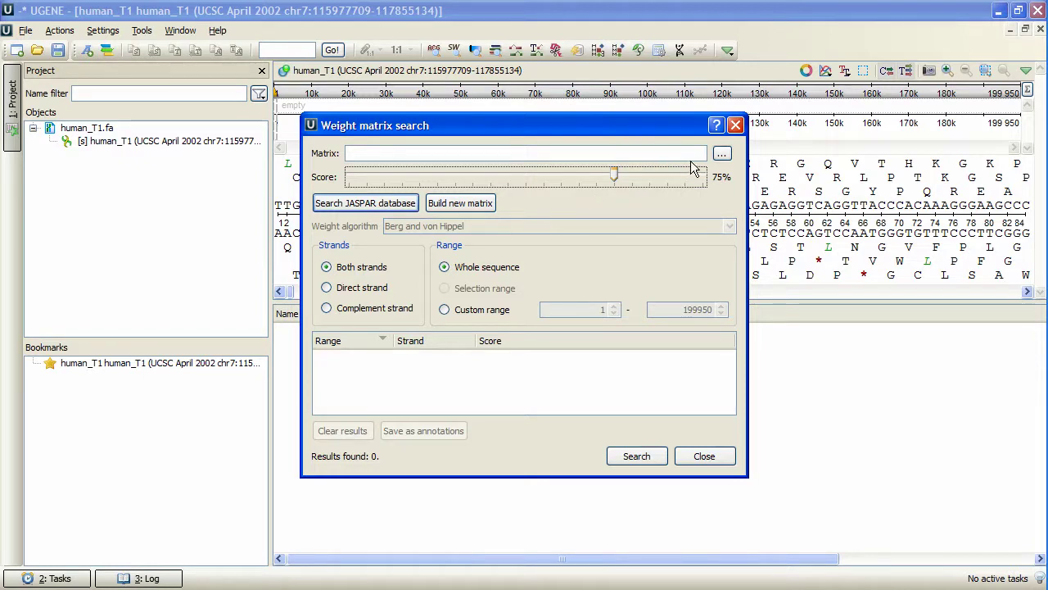
Load the JASPAR plants matrix MA0008.1.pfm as the search matrix
click(722, 154)
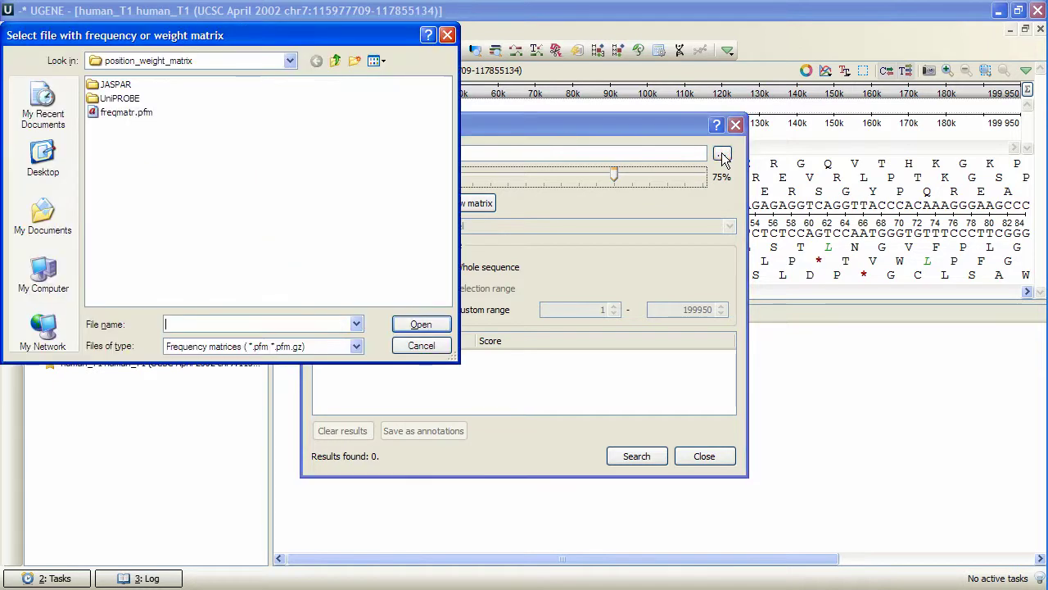
double_click(113, 86)
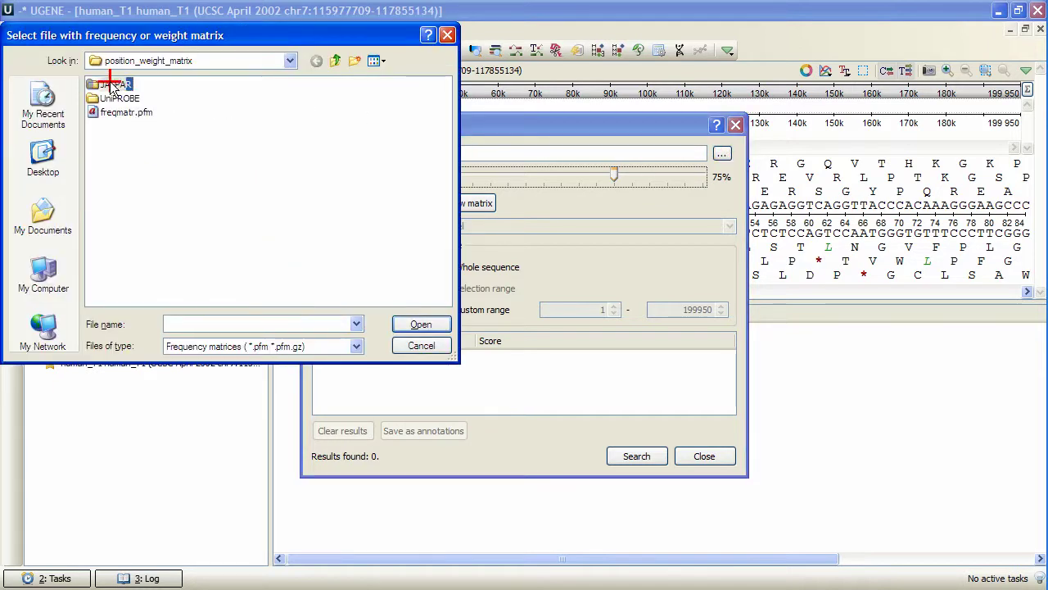
double_click(112, 127)
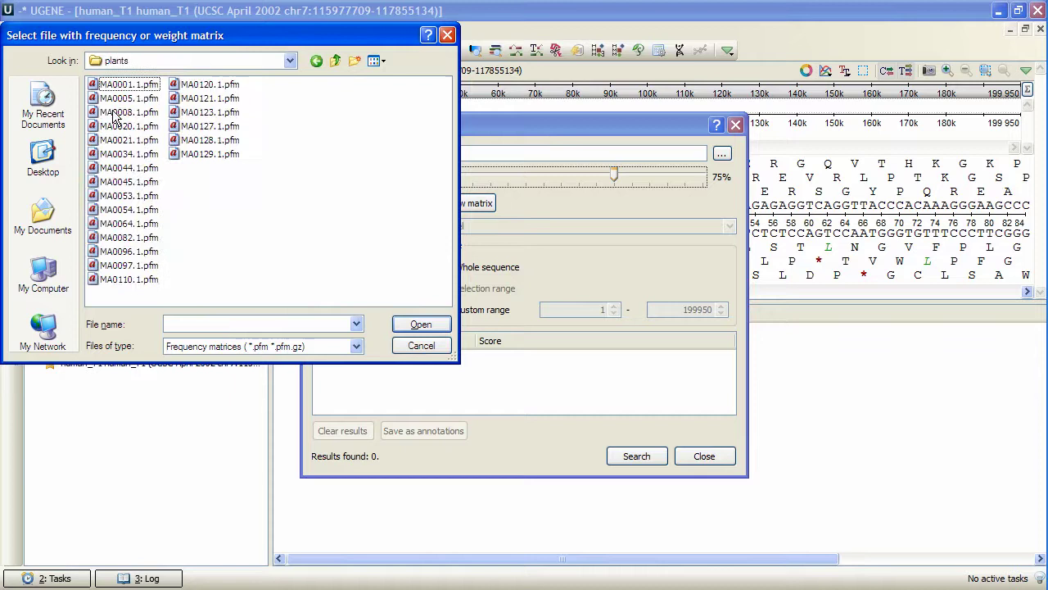
click(114, 113)
click(398, 324)
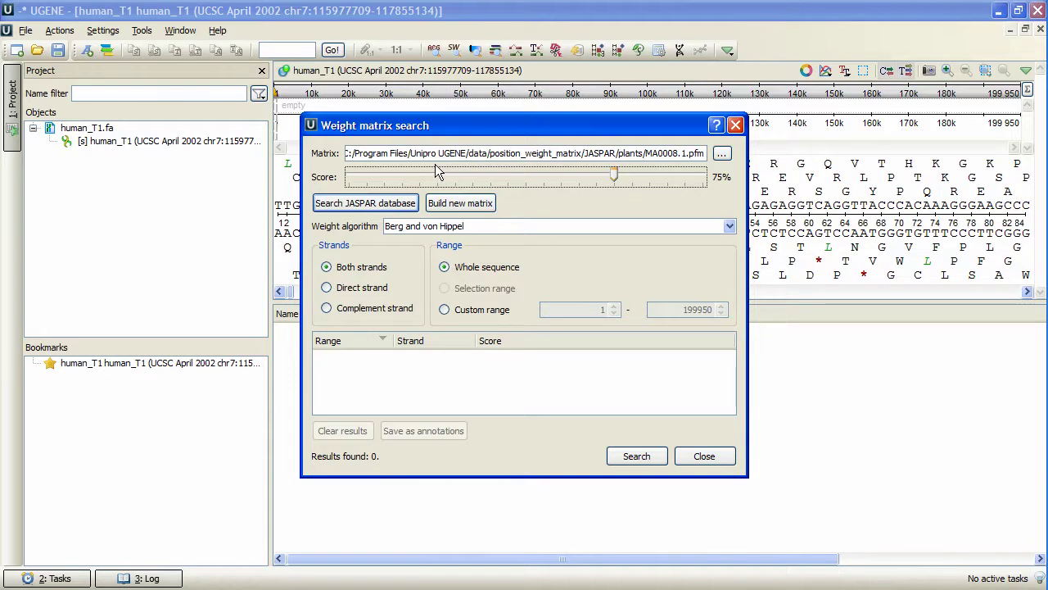
Pick the fungal FKH1 matrix (MA0296.1) from the JASPAR database after reviewing its details
click(373, 208)
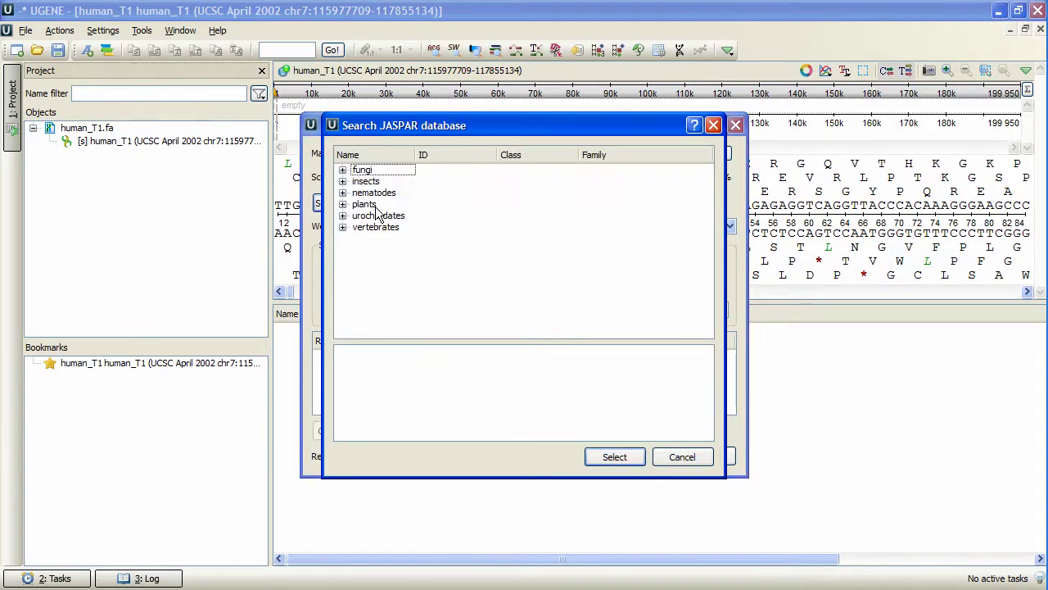
click(342, 169)
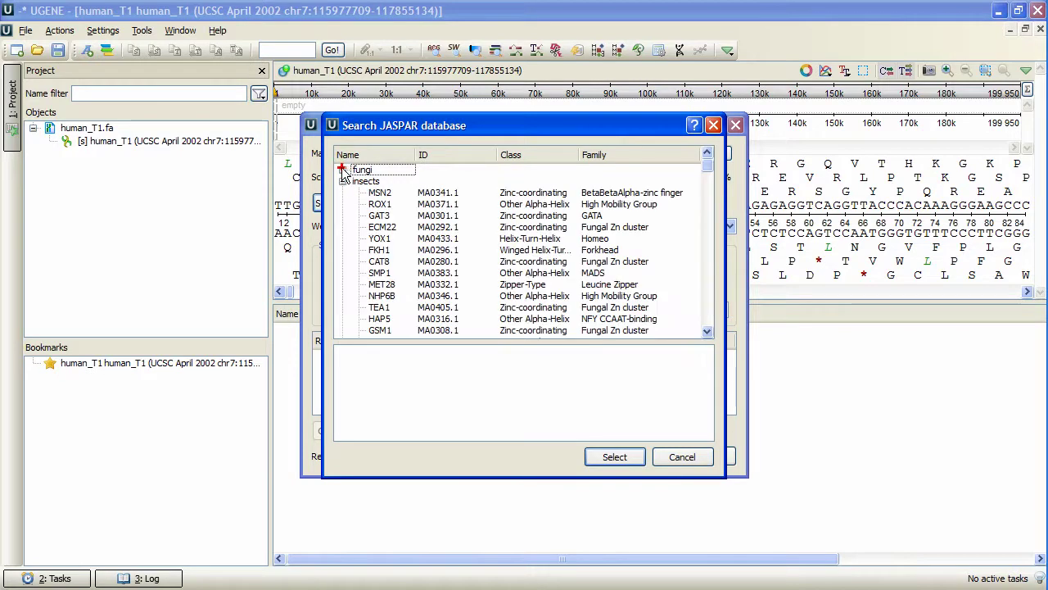
click(437, 237)
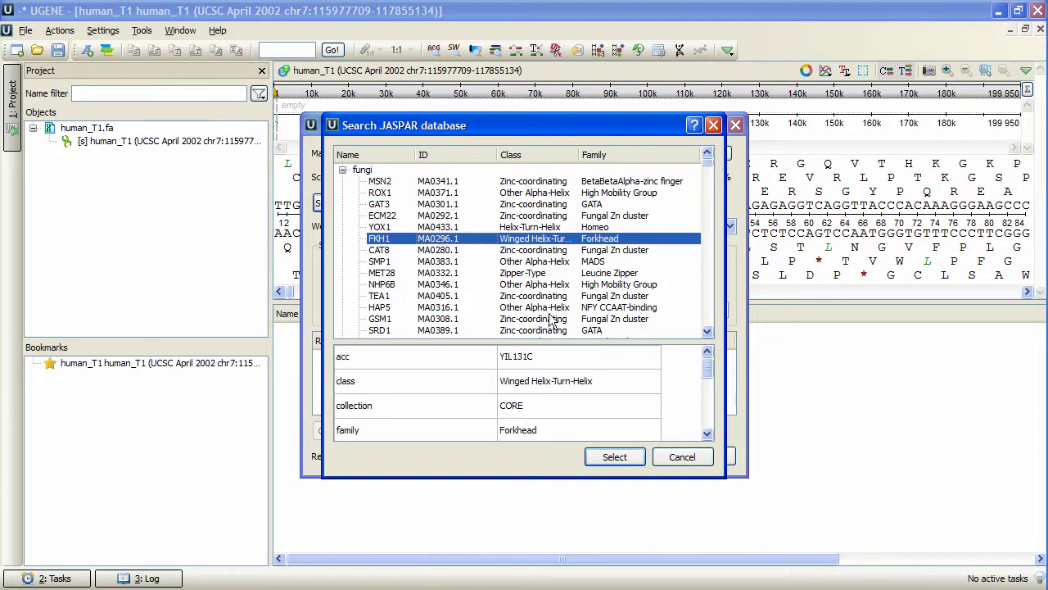
drag(704, 365, 709, 410)
click(554, 385)
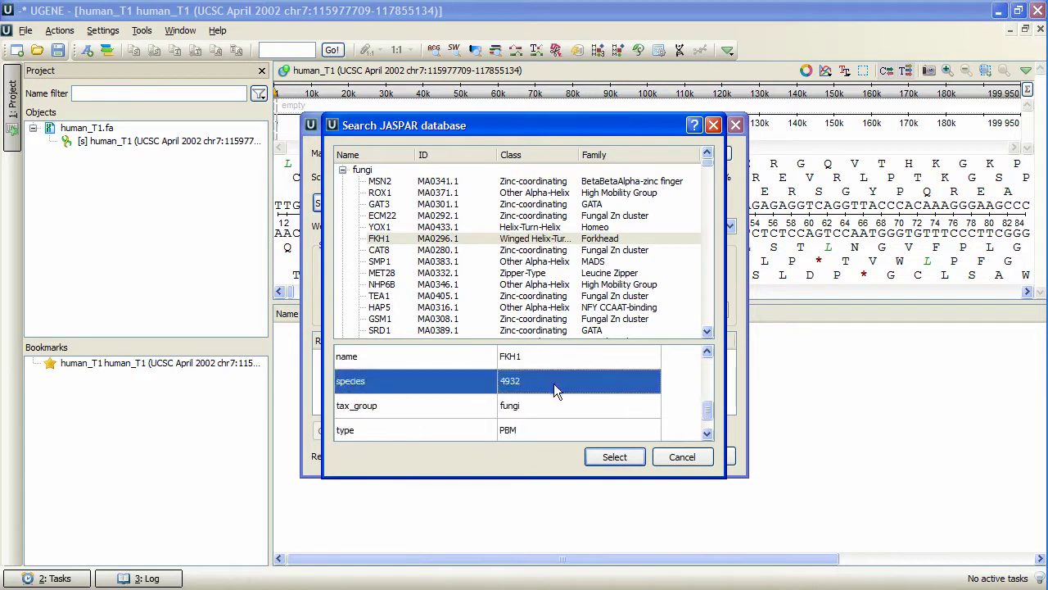
click(434, 244)
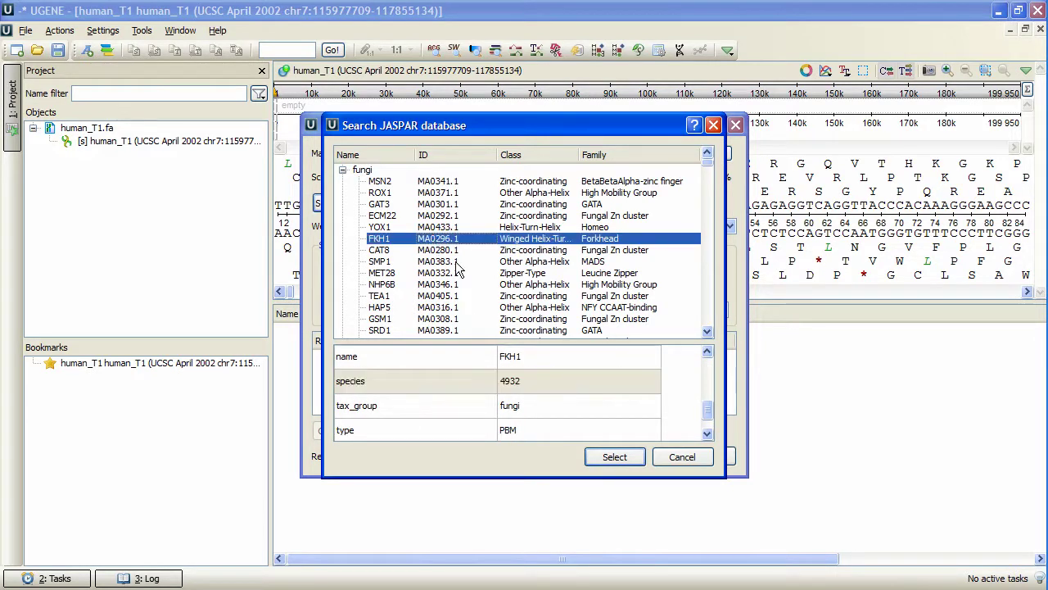
click(616, 457)
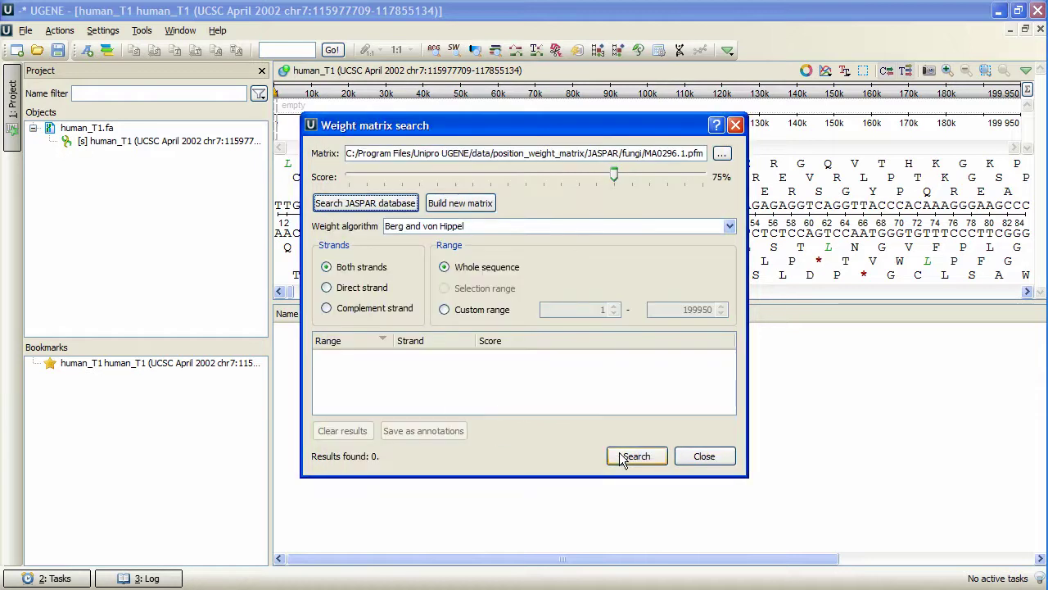
Build a new matrix using samples/CLUSTALW/tf.aln as the input alignment
click(462, 203)
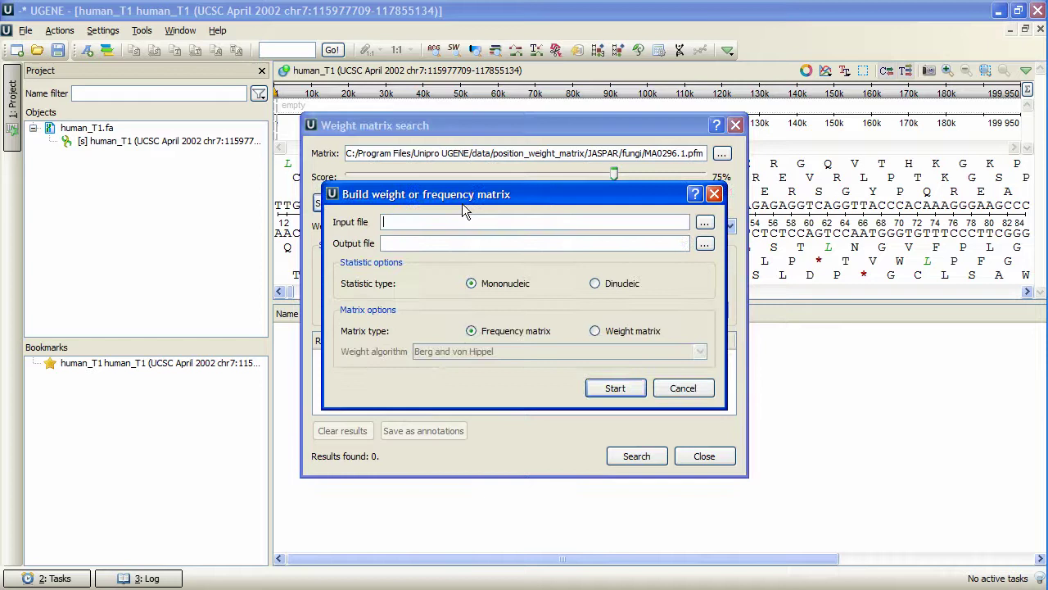
click(704, 222)
click(341, 62)
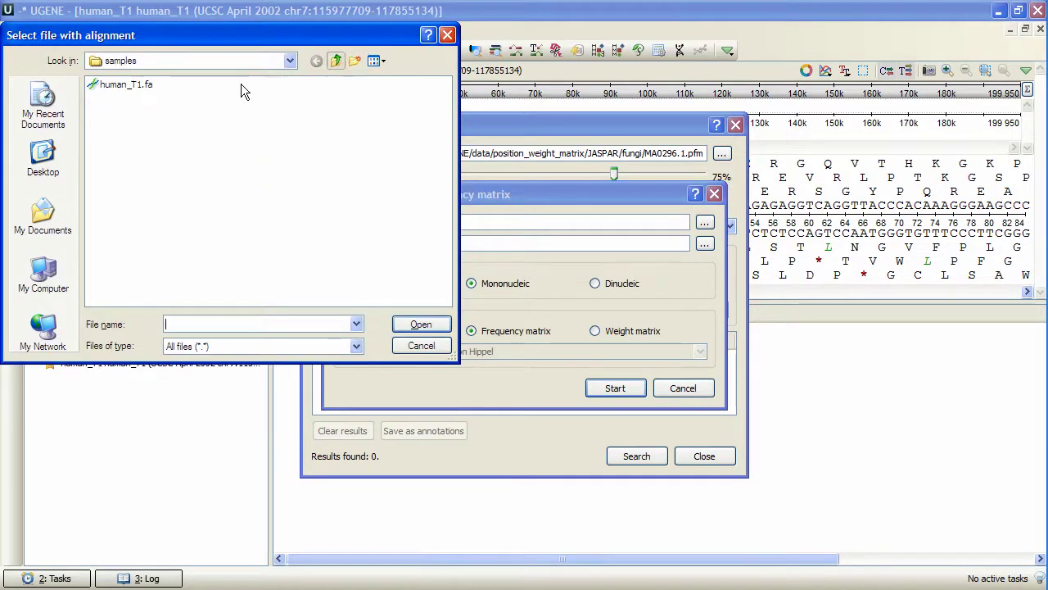
click(117, 99)
double_click(117, 100)
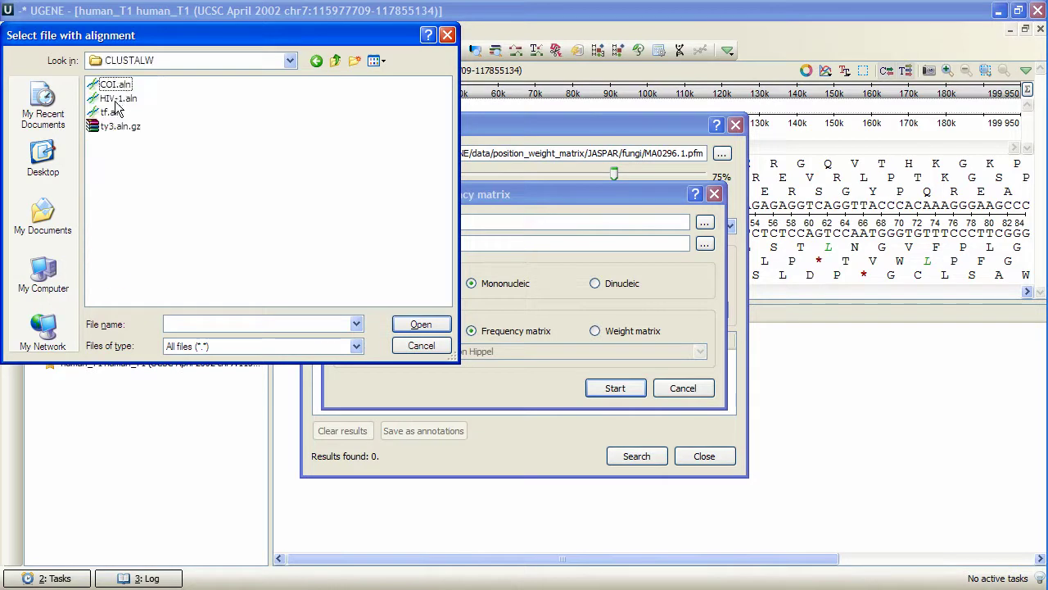
click(110, 113)
click(418, 325)
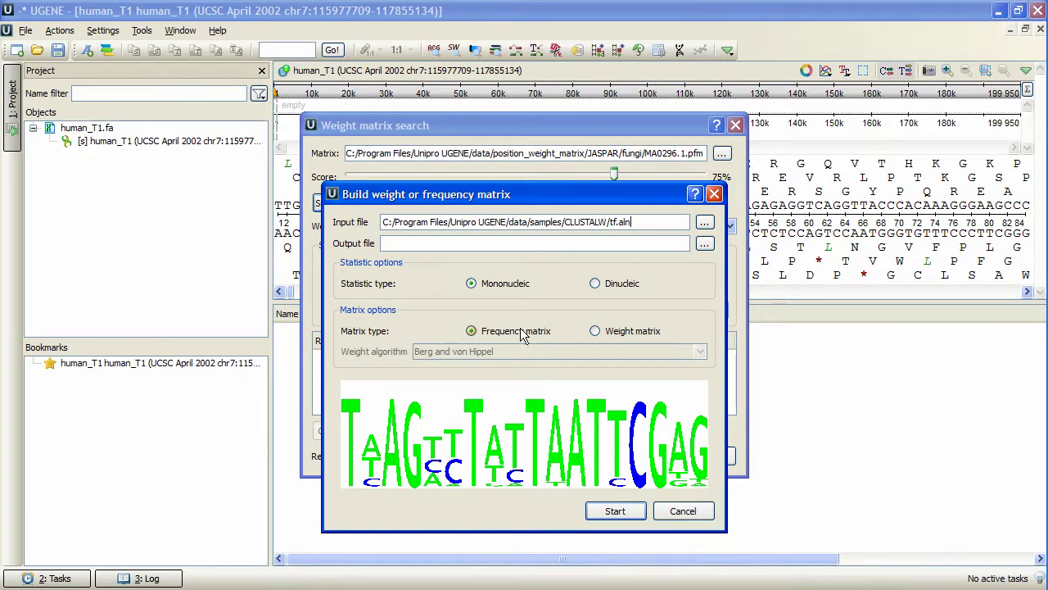
Check the weight matrix algorithms, then keep Frequency matrix as the matrix type
click(642, 332)
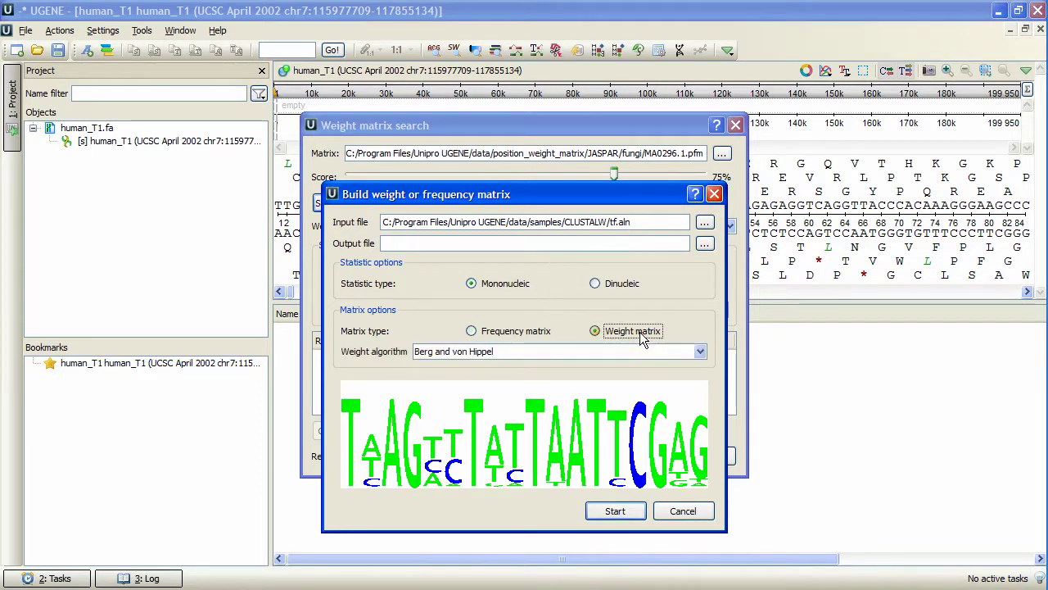
click(699, 351)
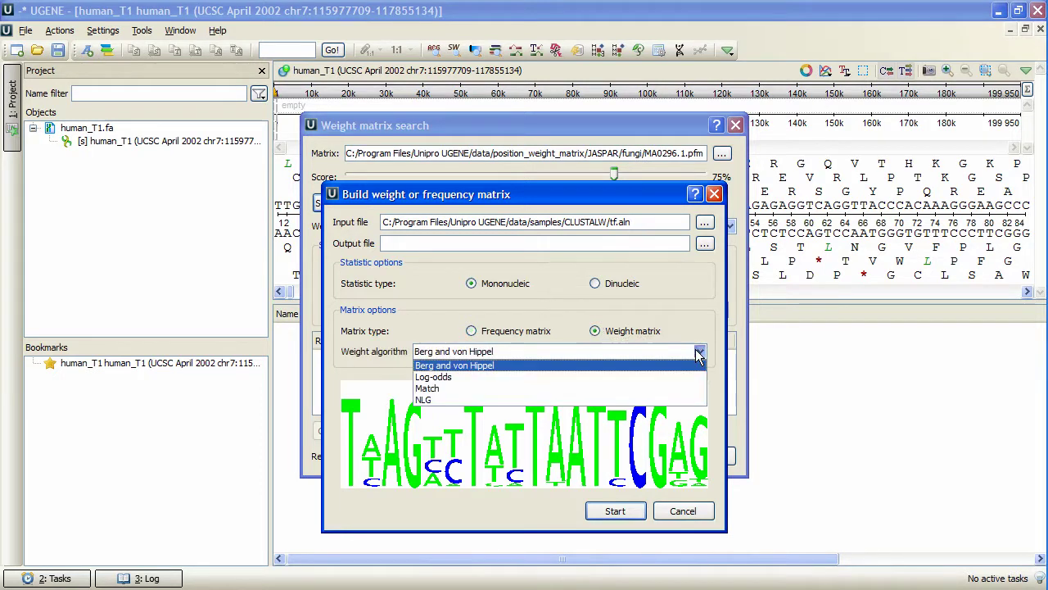
click(656, 360)
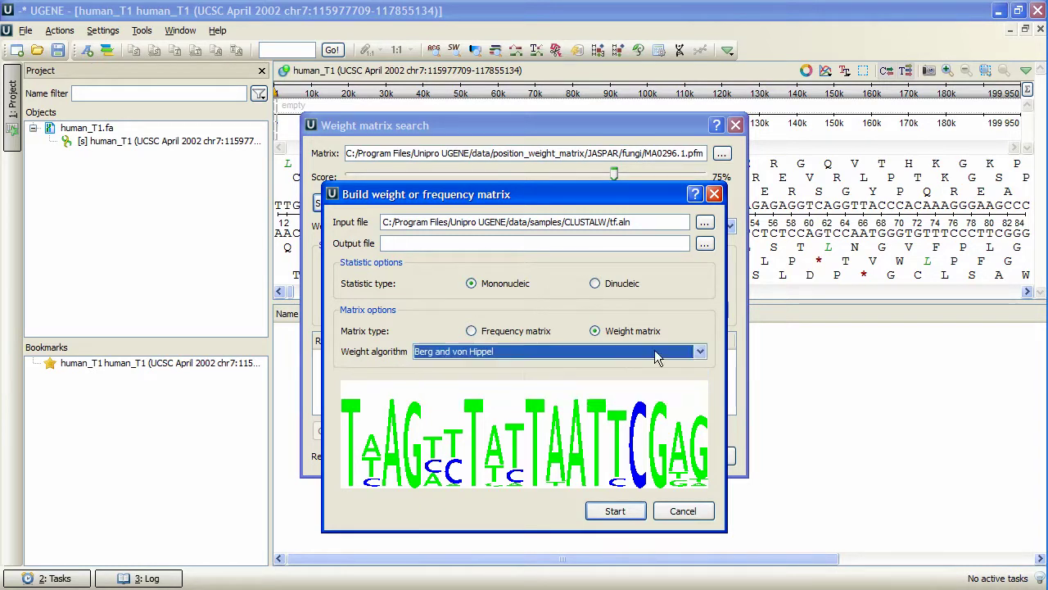
click(479, 333)
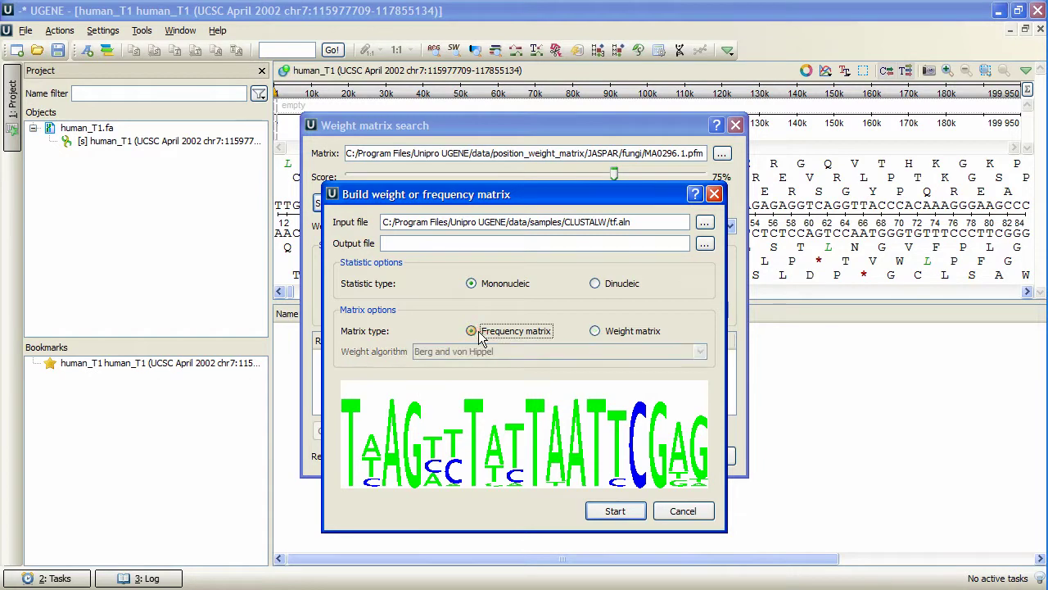
Build the frequency matrix into position_weight_matrix/freqmatr.pfm, replacing the existing file
click(704, 244)
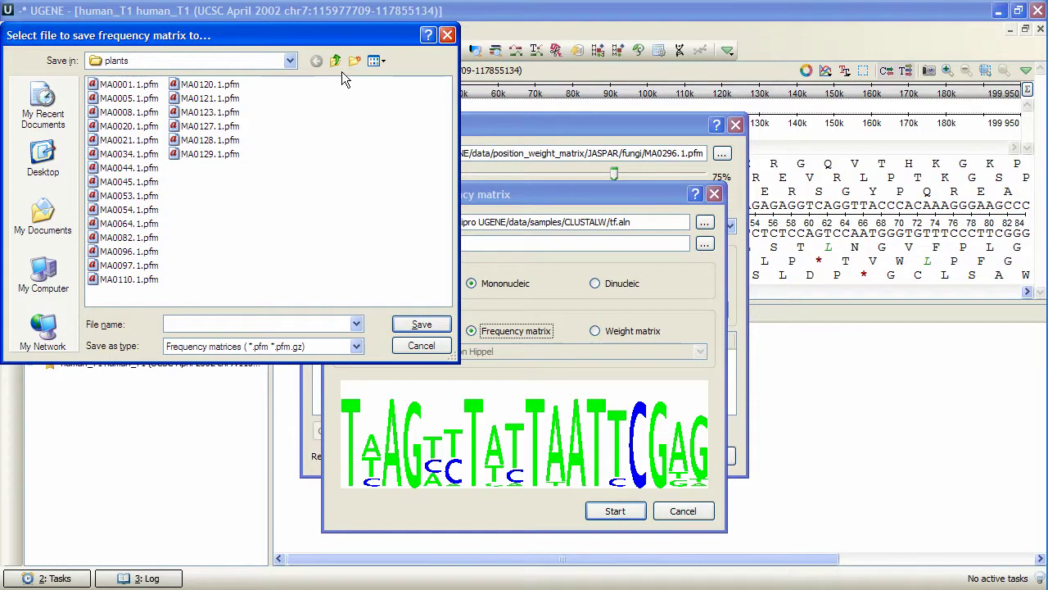
click(335, 62)
click(335, 62)
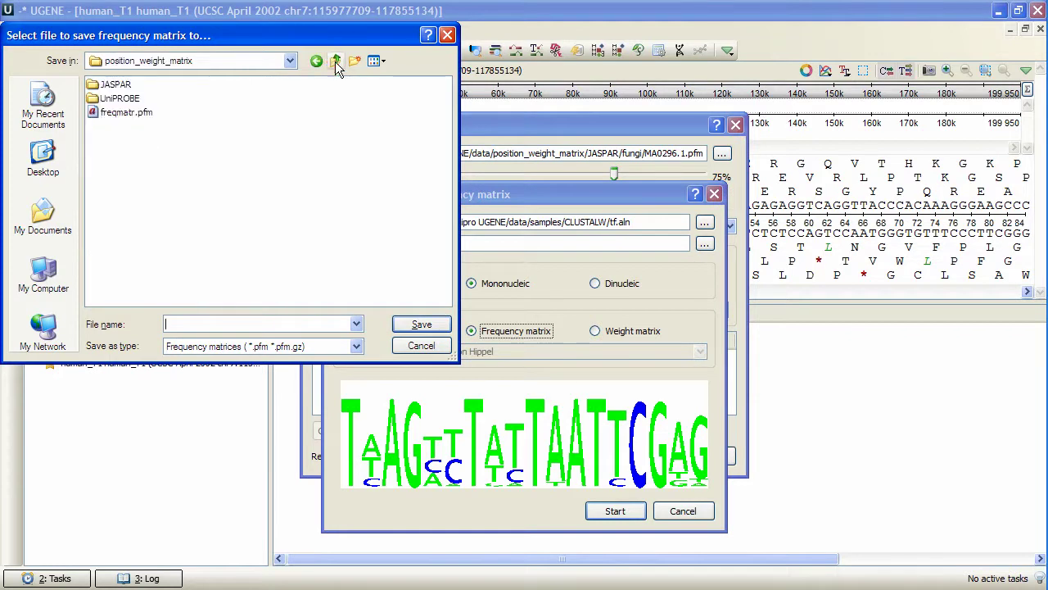
click(137, 114)
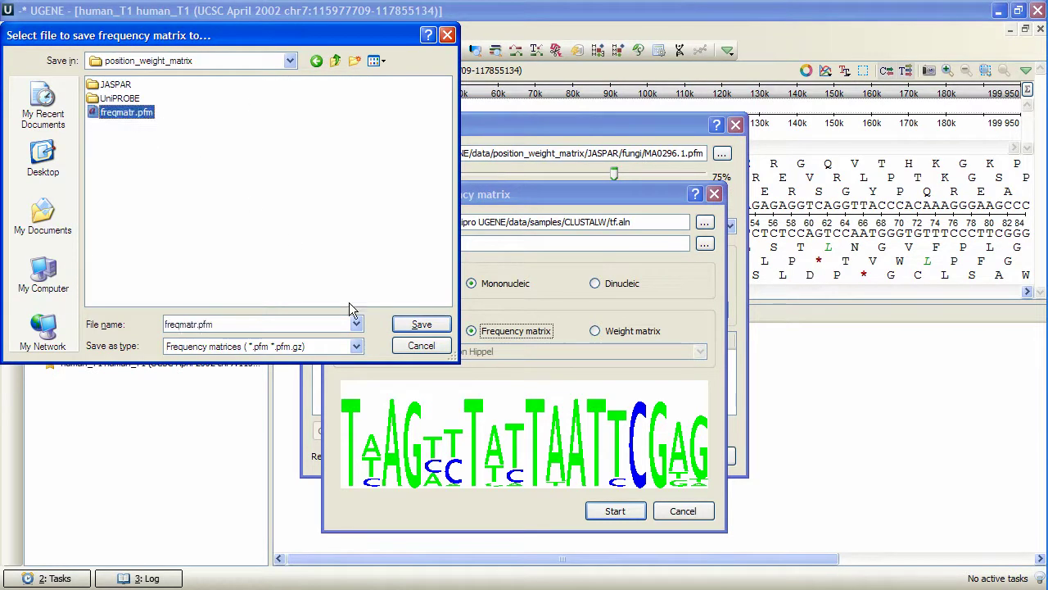
click(421, 325)
click(488, 348)
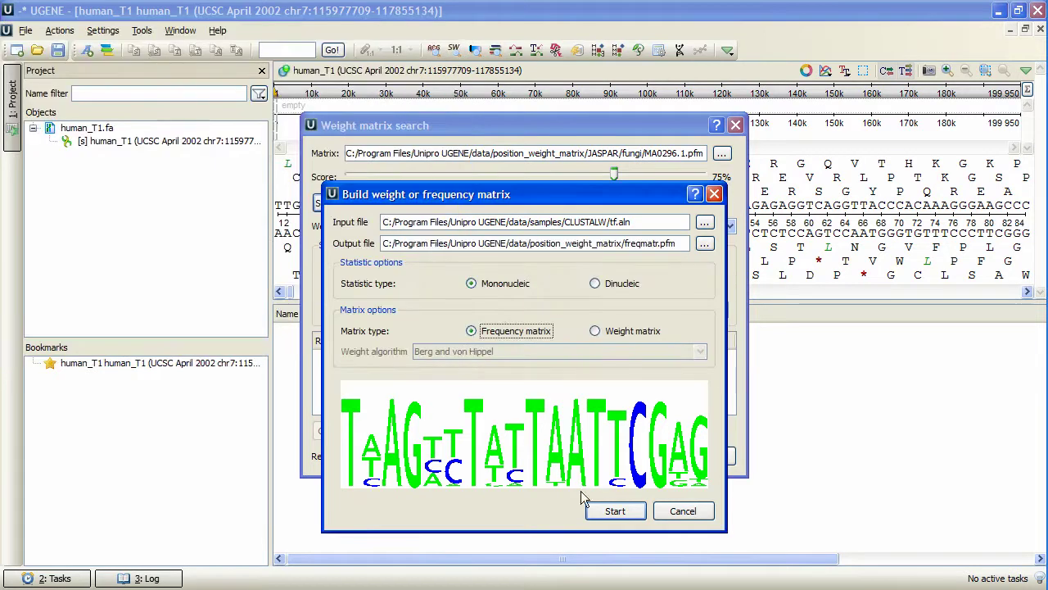
click(603, 513)
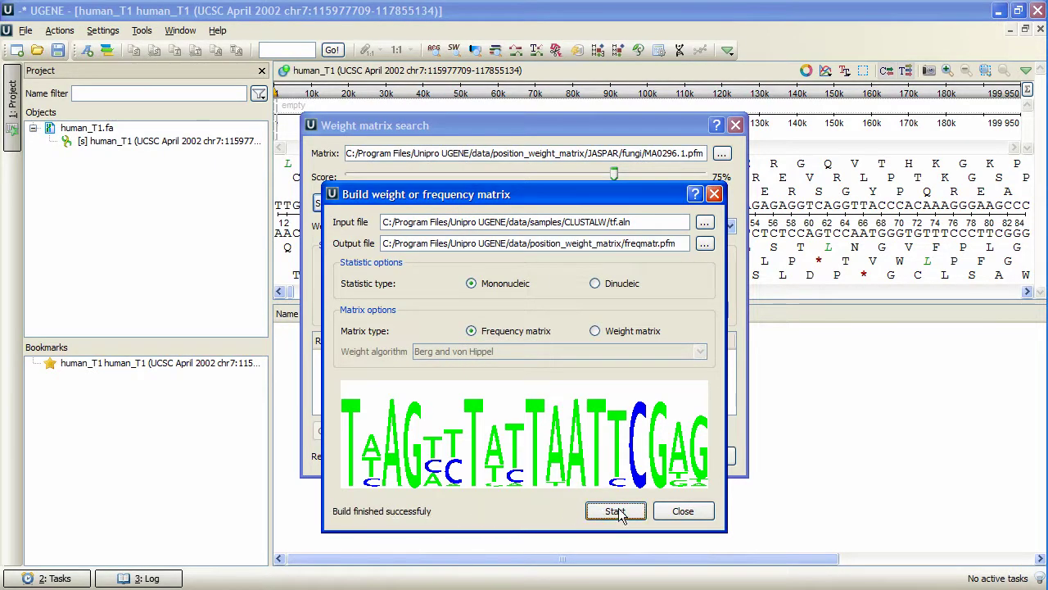
Use freqmatr.pfm for the search with a 70% score threshold and the Log-odds algorithm
click(677, 513)
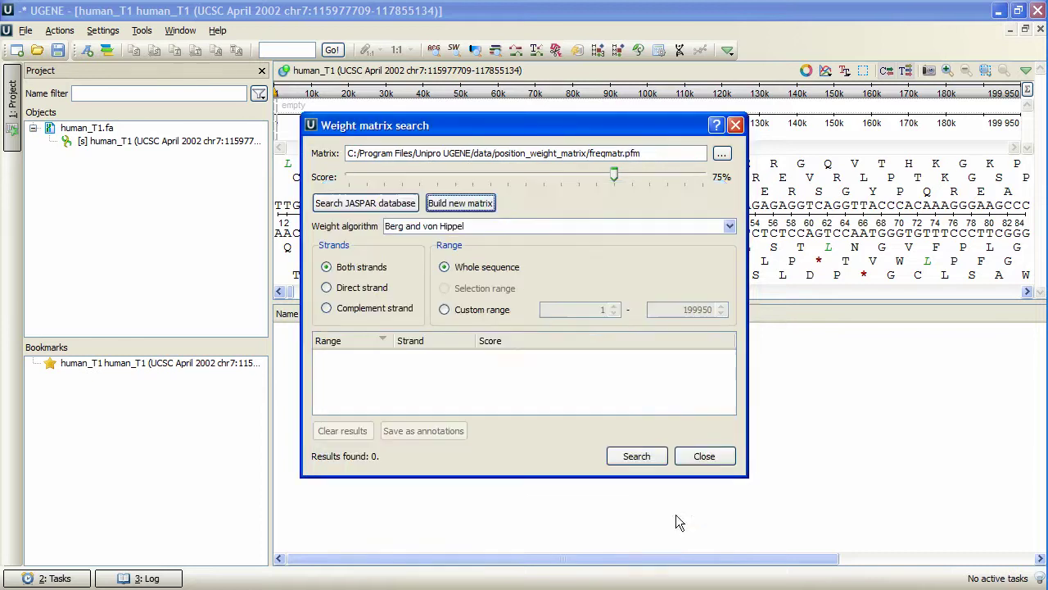
click(612, 173)
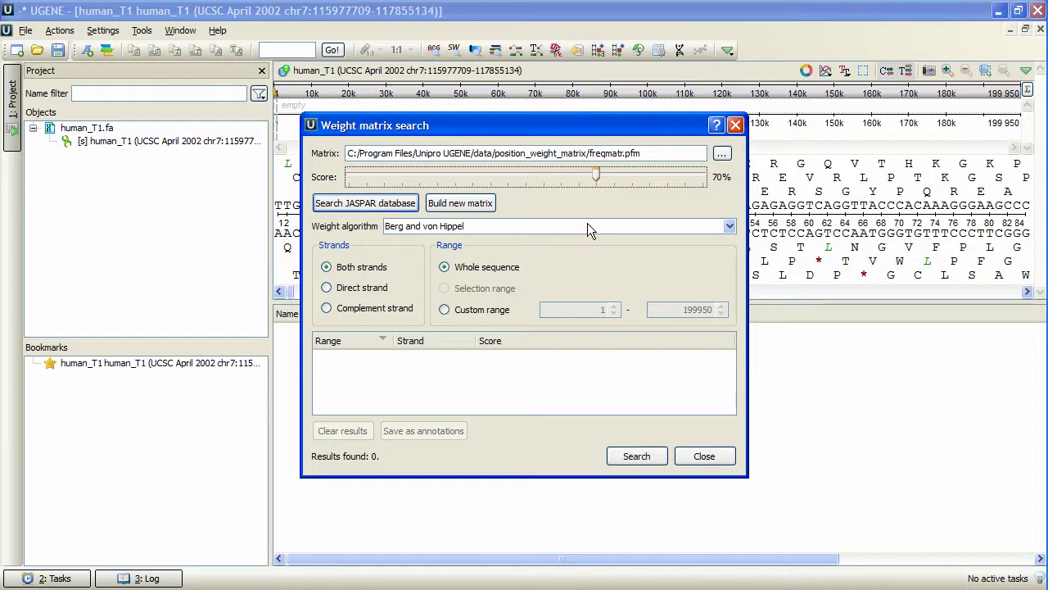
click(728, 226)
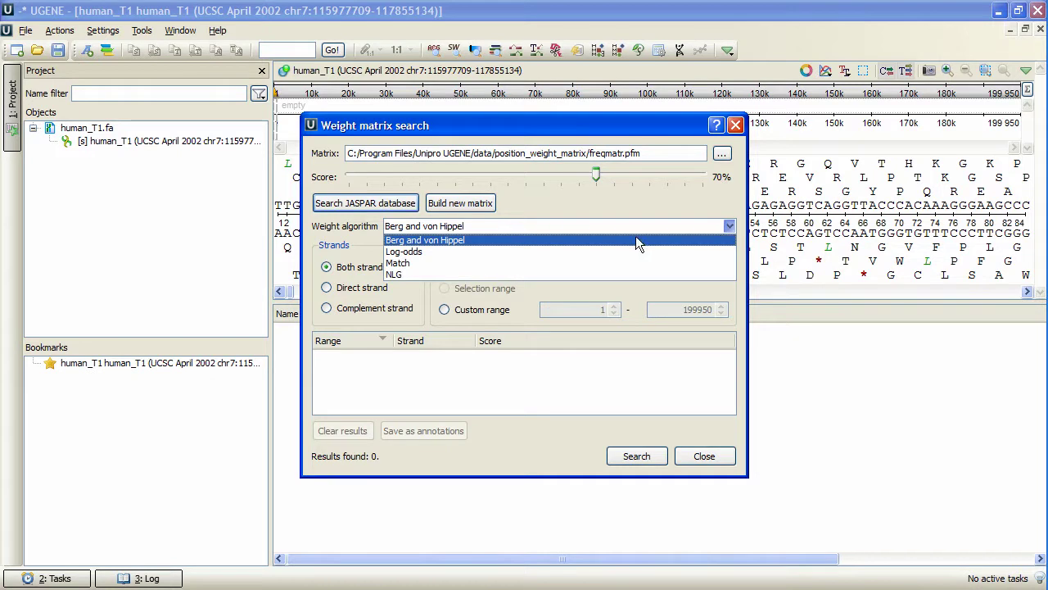
click(446, 252)
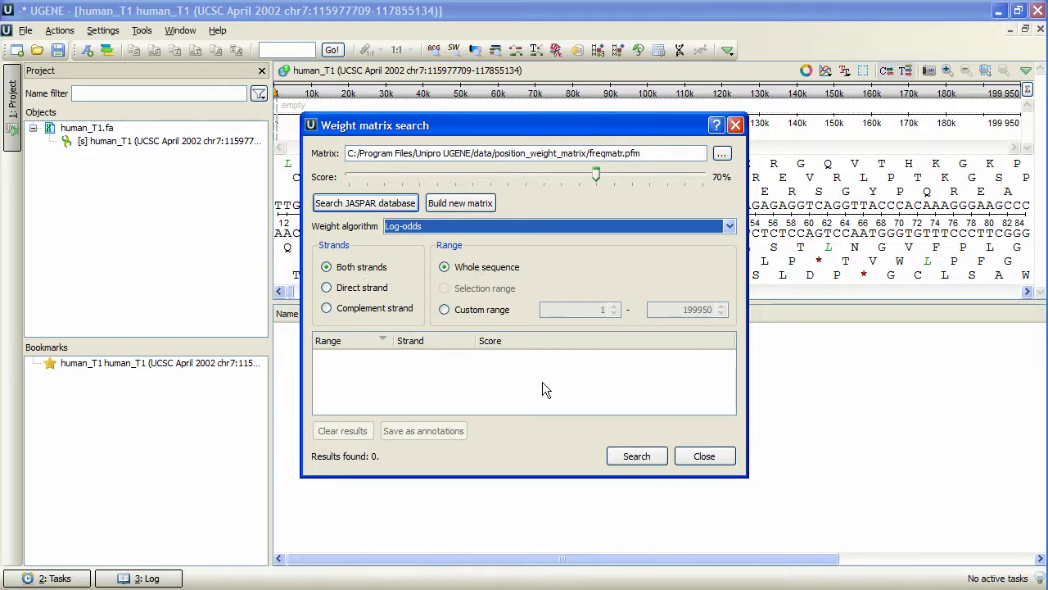
Run the search and select the first of the 10 hits found
click(634, 457)
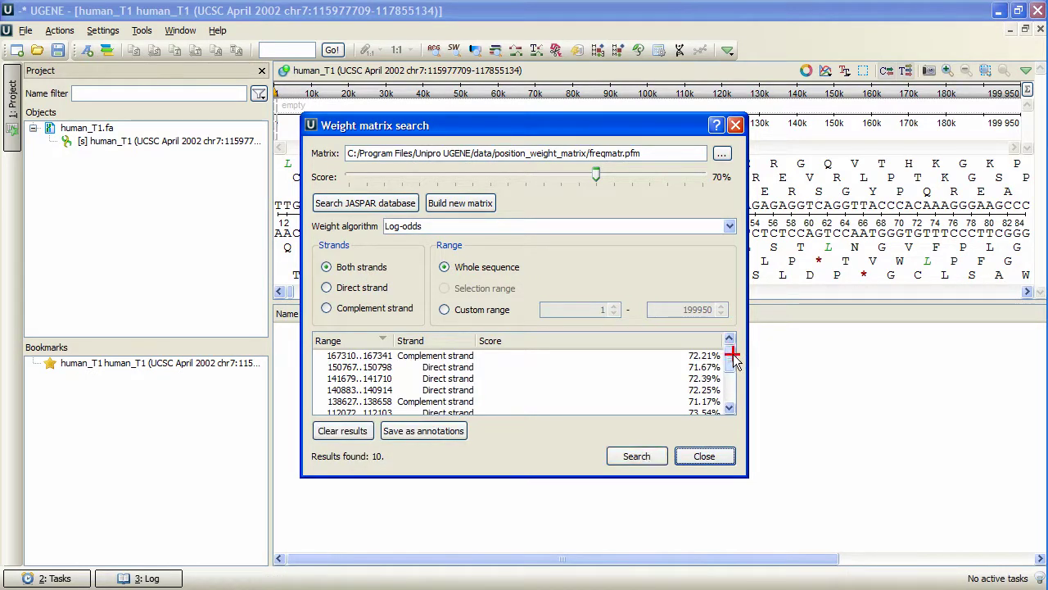
mouse_move(735, 361)
mouse_down()
mouse_move(735, 395)
mouse_move(731, 363)
mouse_up()
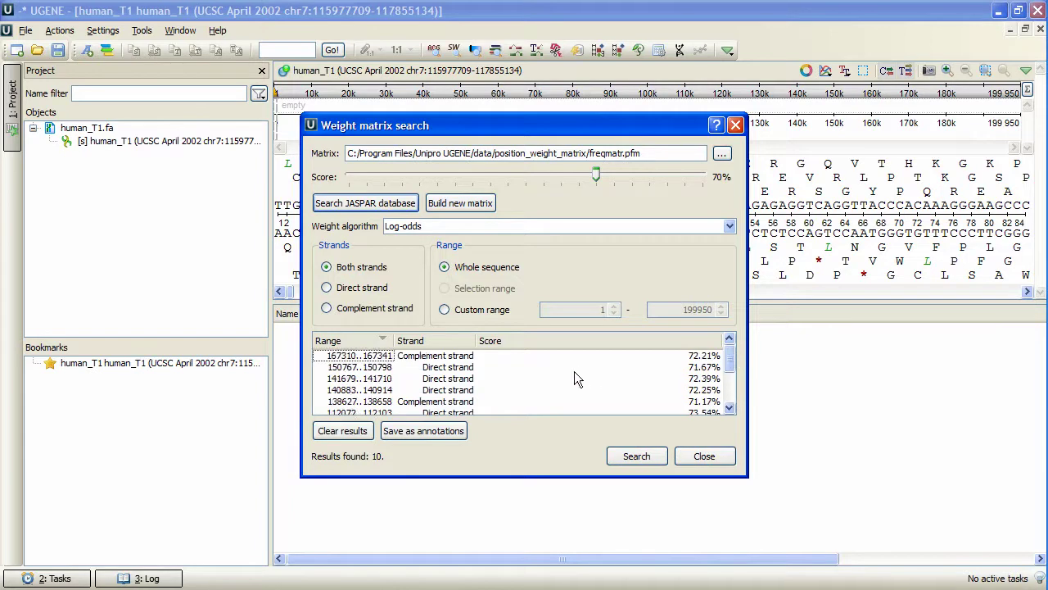
click(691, 356)
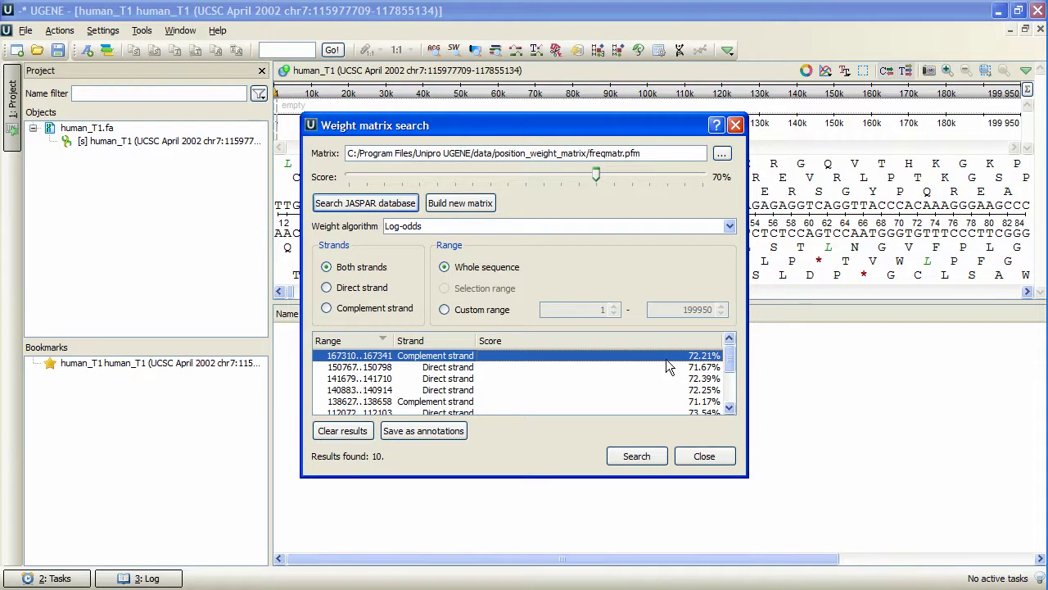
Save the 10 hits as annotations in group 'tbfs' of a new MyDocument_1.gb table
click(434, 432)
drag(496, 320, 427, 328)
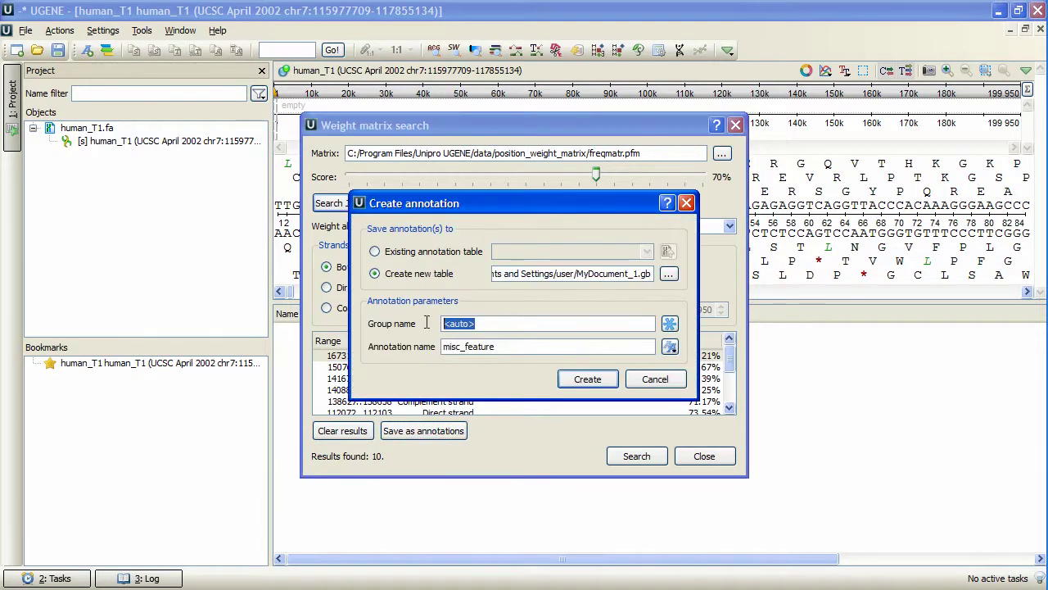
text(tbfs)
click(587, 379)
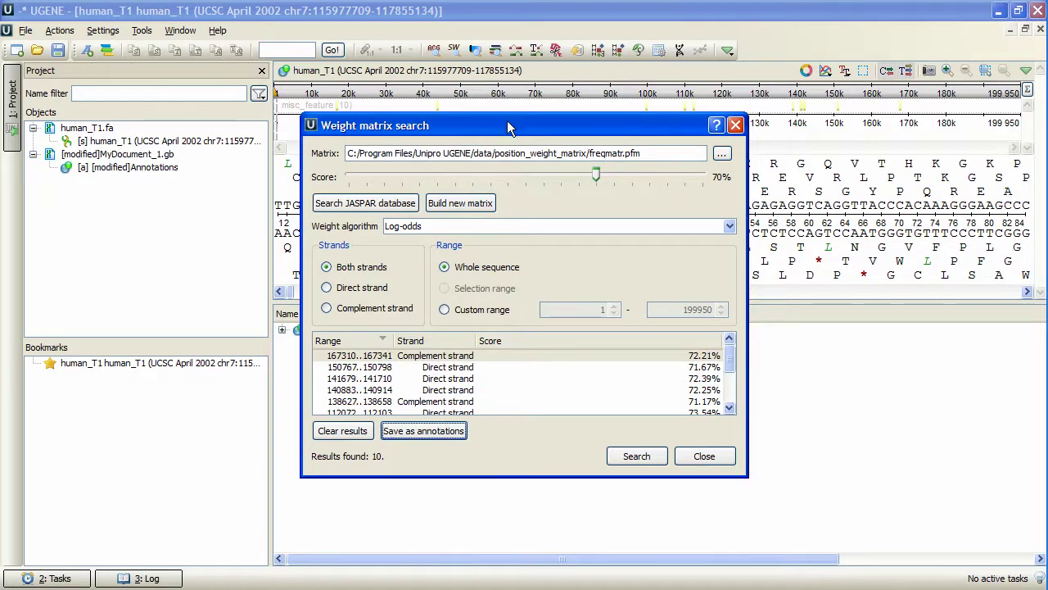
drag(506, 120, 481, 161)
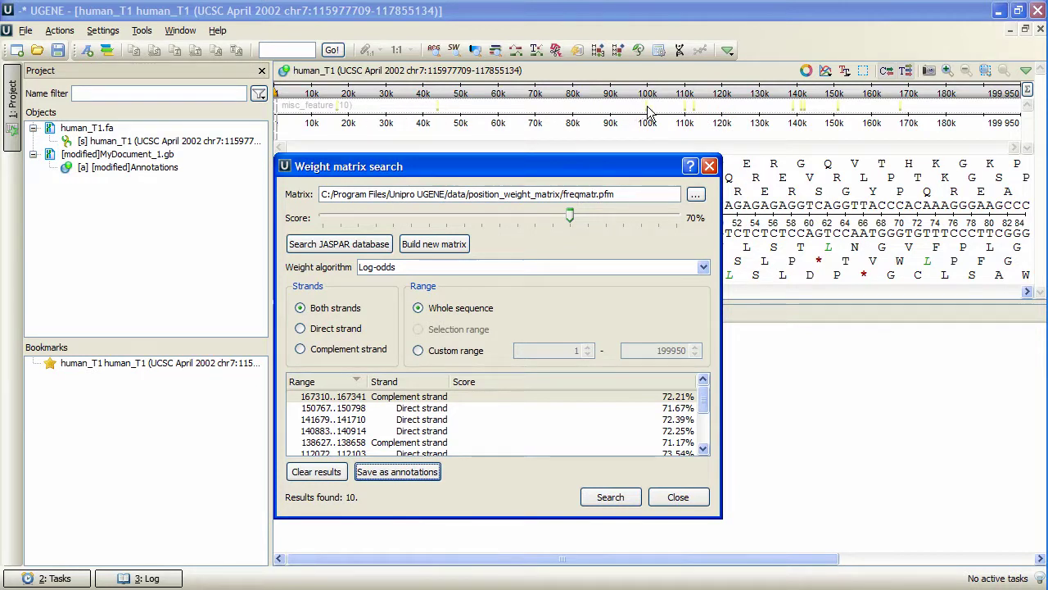
Close the weight matrix search window and expand the tbfs annotation group to list its ten hits
click(678, 497)
click(282, 328)
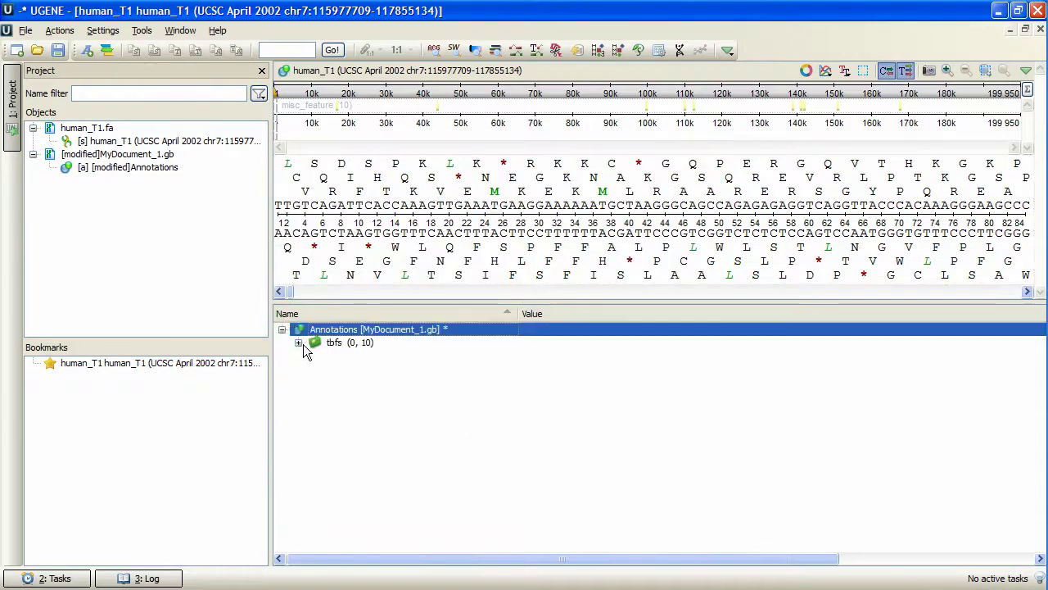
click(299, 343)
Inspect the tbfs hits, showing the score 72.3897 for the hit at 141679..141710
click(336, 357)
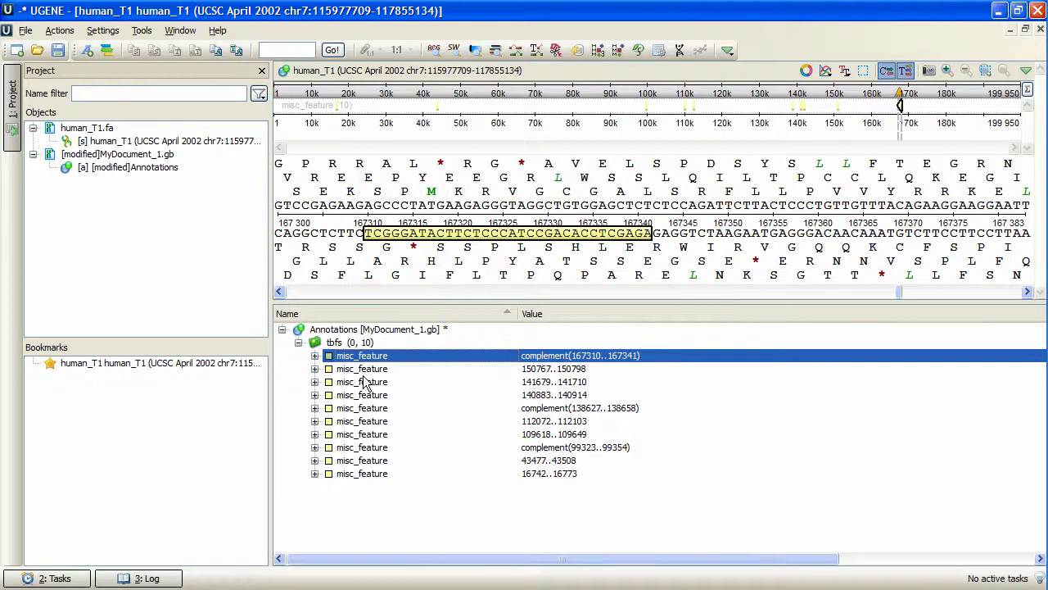
click(340, 383)
click(315, 382)
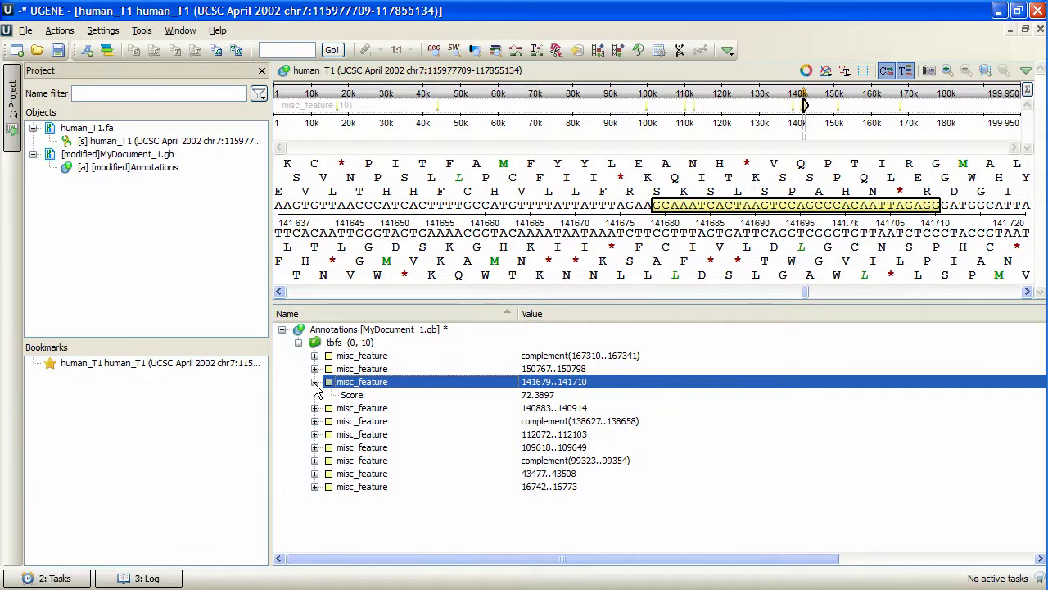